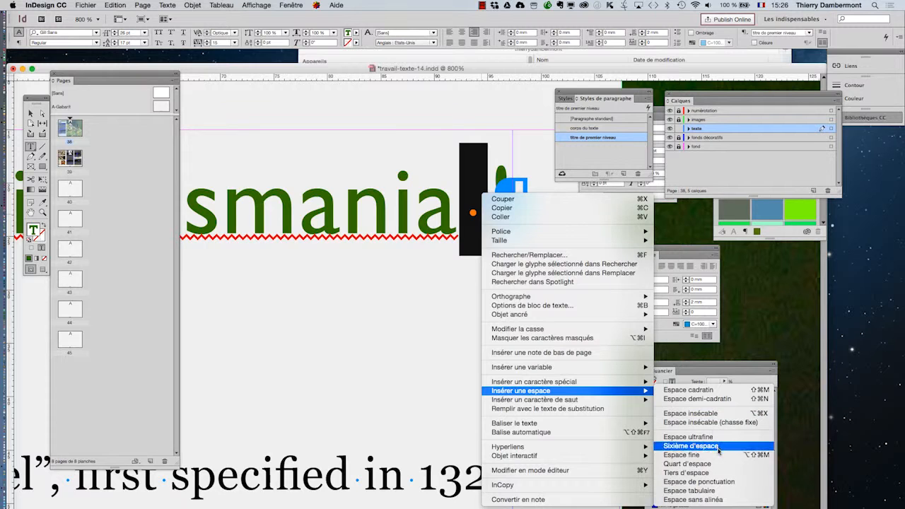
Step: Replace the ordinary space before the exclamation mark in the title with a thin space (Espace fine)
left_click(718, 454)
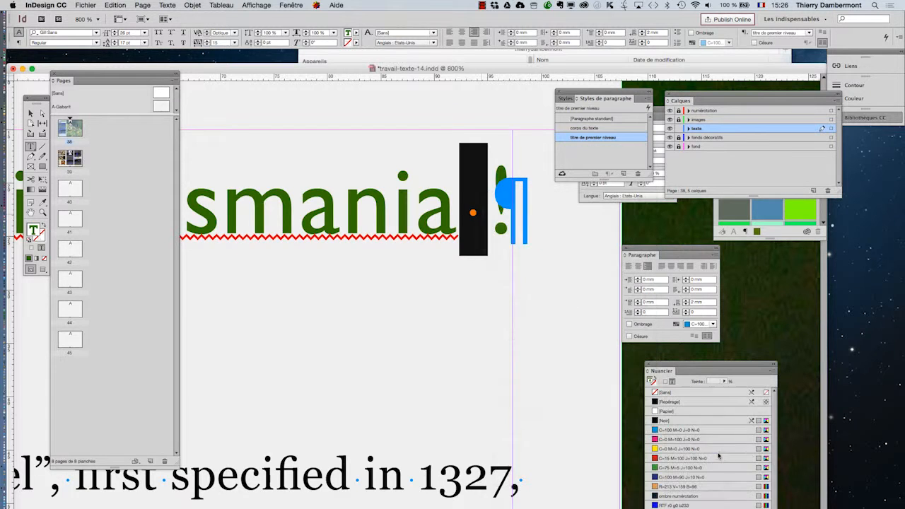
key("shift+Left")
right_click(480, 212)
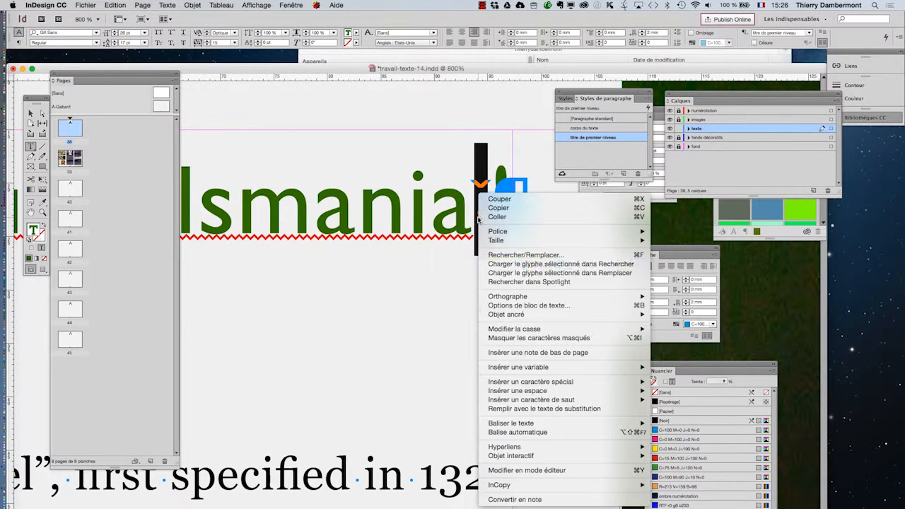
mouse_move(517, 393)
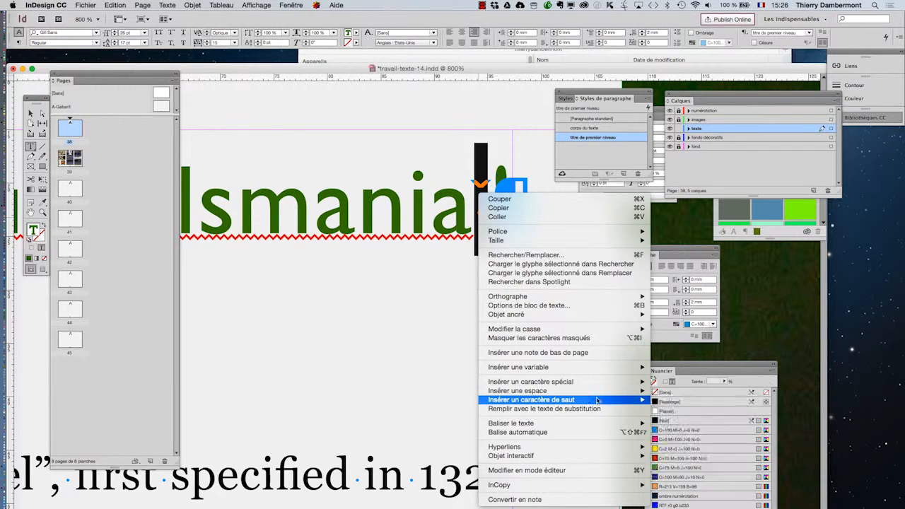
mouse_move(598, 400)
mouse_move(635, 391)
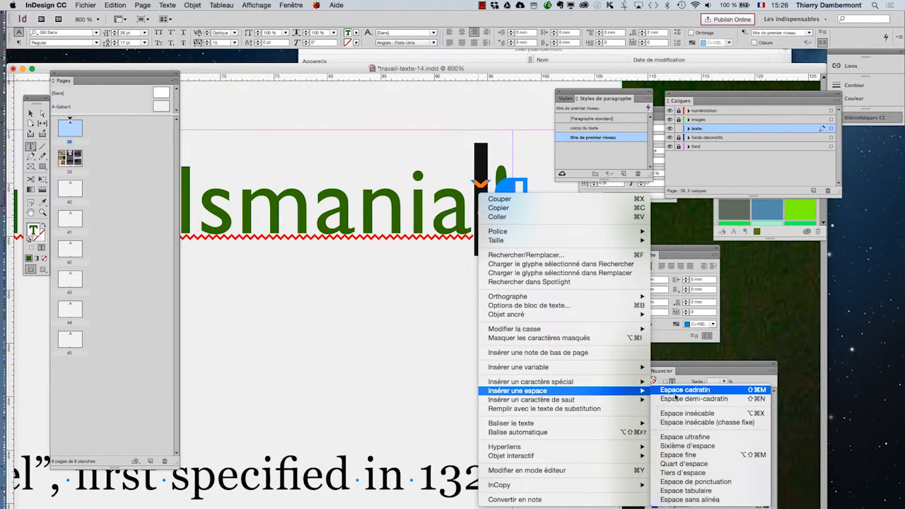
left_click(724, 455)
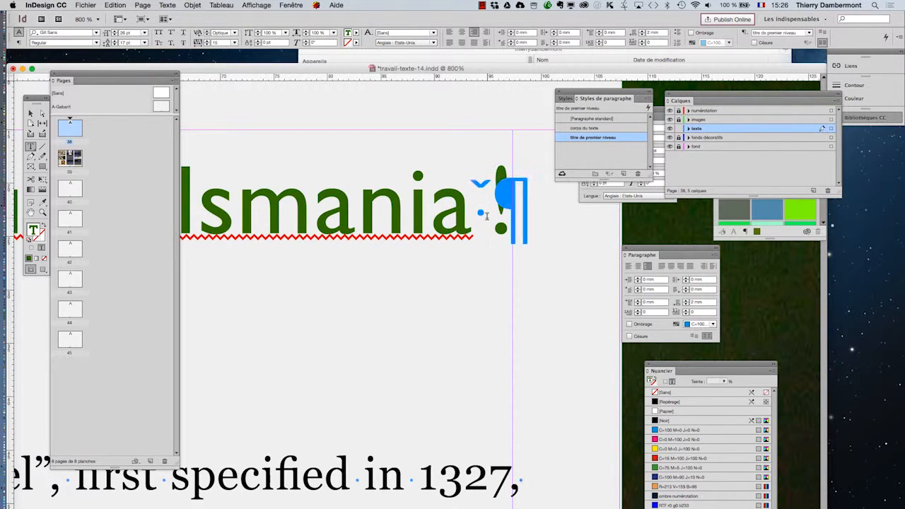
Step: Find every space followed by "!" in the document and replace all with a thin space and exclamation mark, "^<!"
left_click(110, 5)
left_click(183, 230)
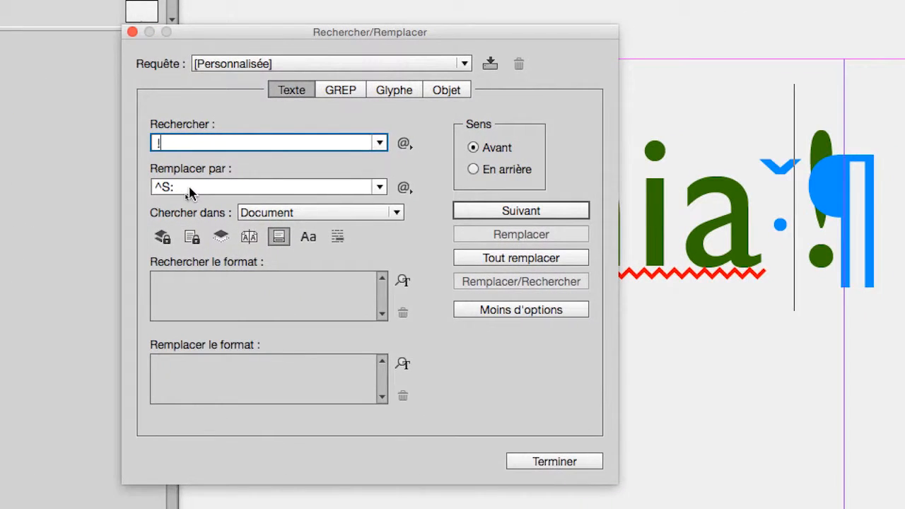
left_click(141, 215)
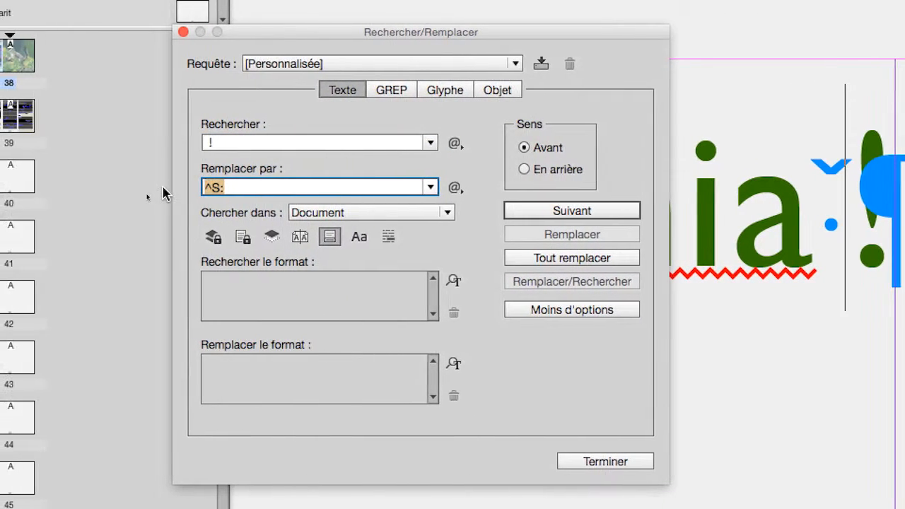
key("BackSpace")
left_click(455, 187)
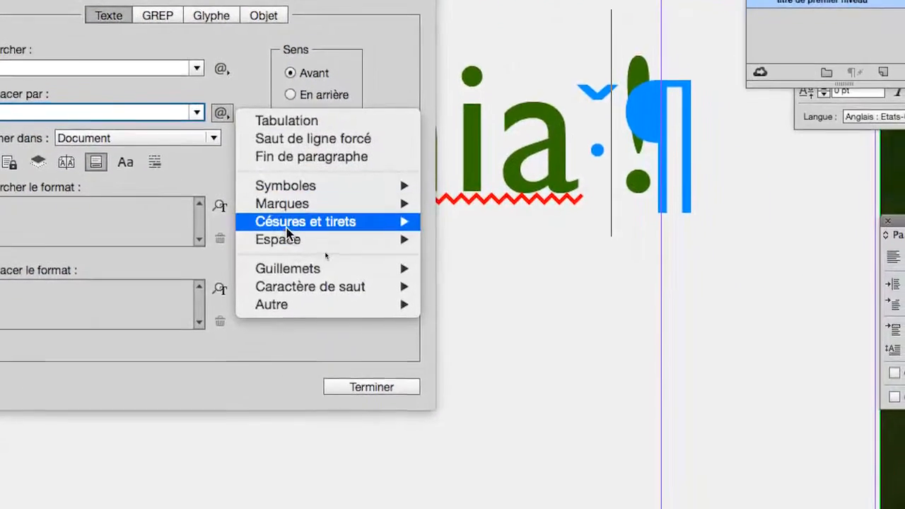
mouse_move(282, 240)
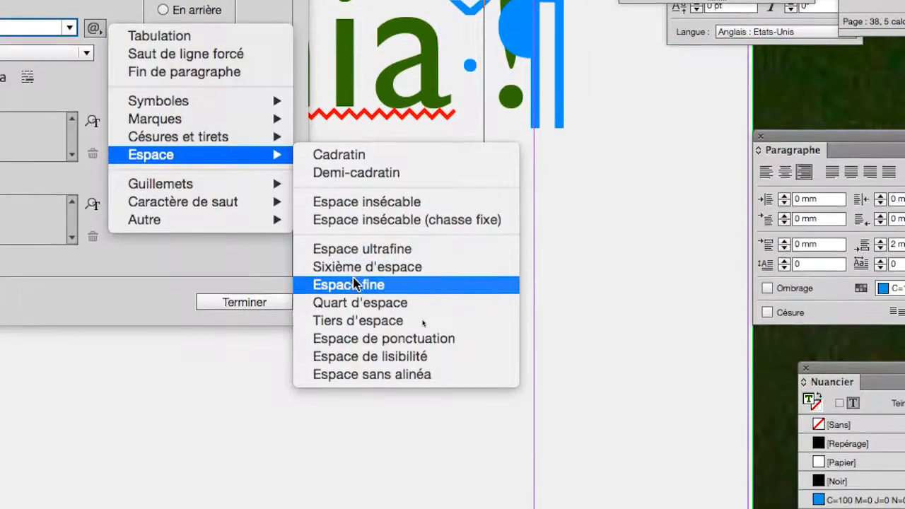
left_click(355, 284)
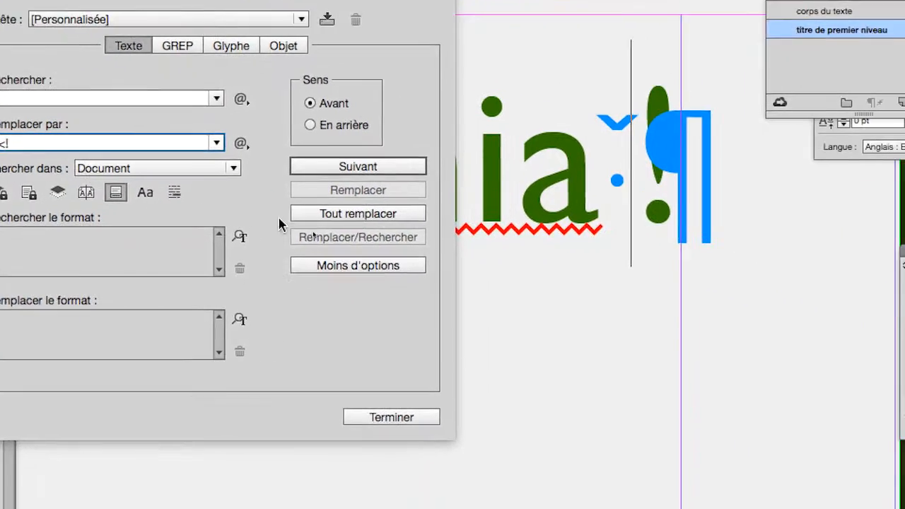
left_click(525, 265)
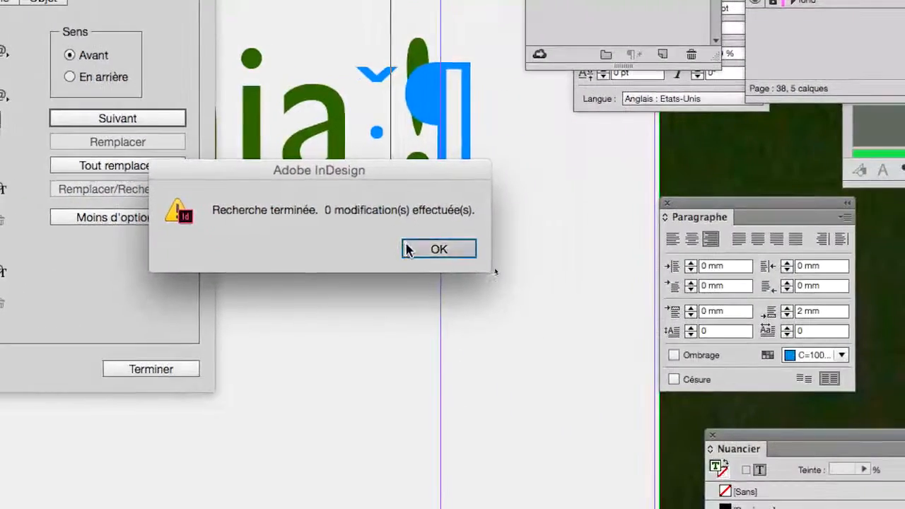
left_click(452, 251)
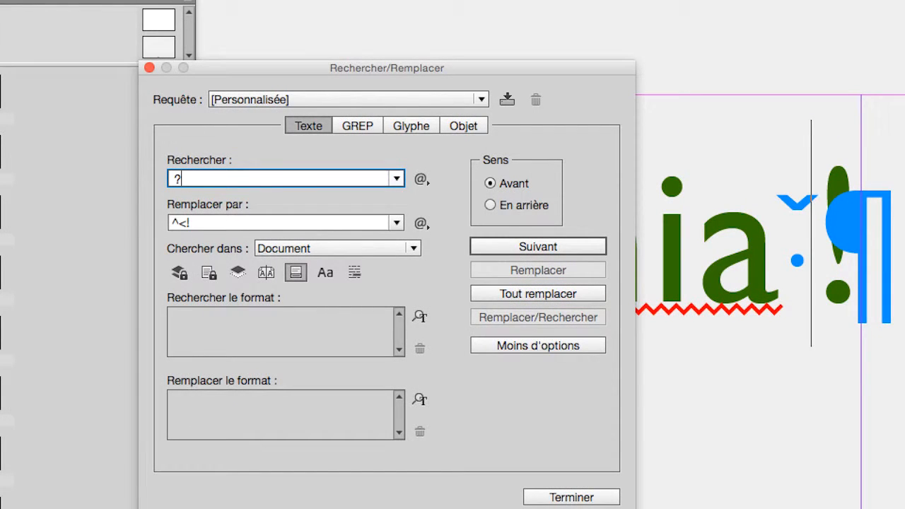
Step: Find every space followed by "?" in the document and replace all with "^<?"
left_click(198, 217)
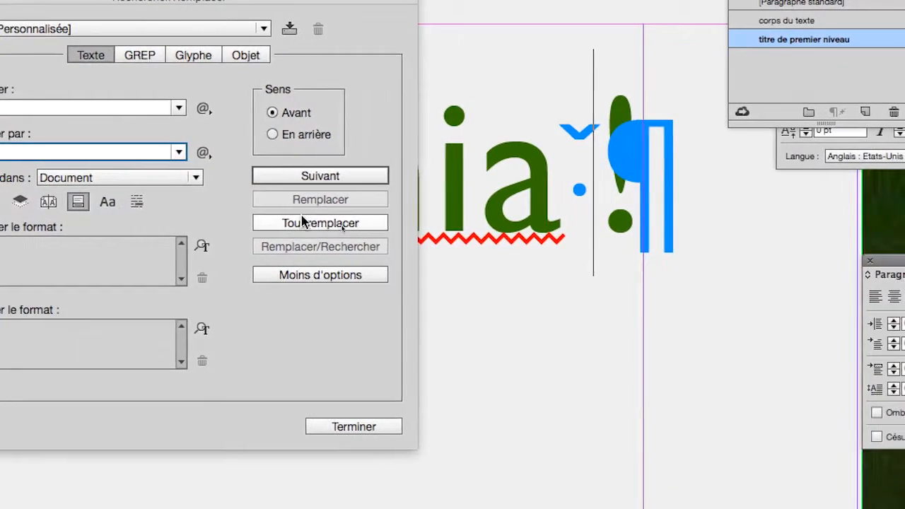
left_click(530, 268)
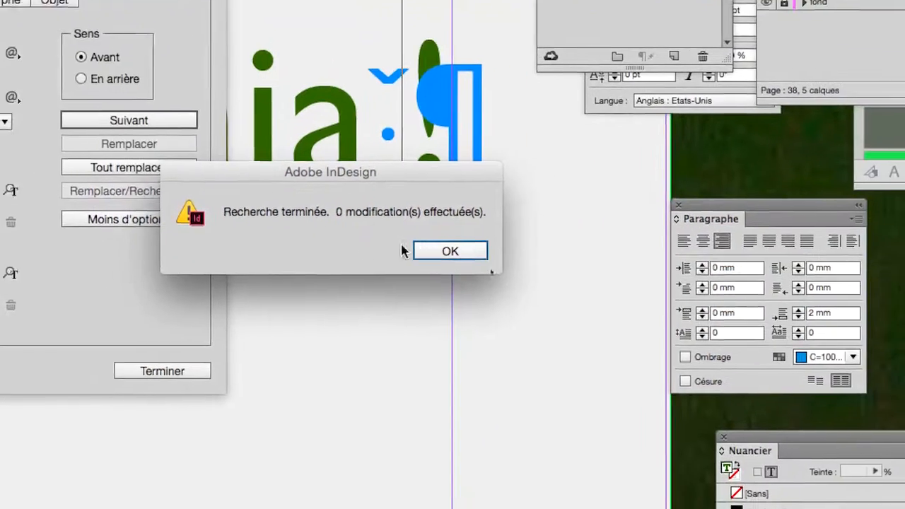
key("Return")
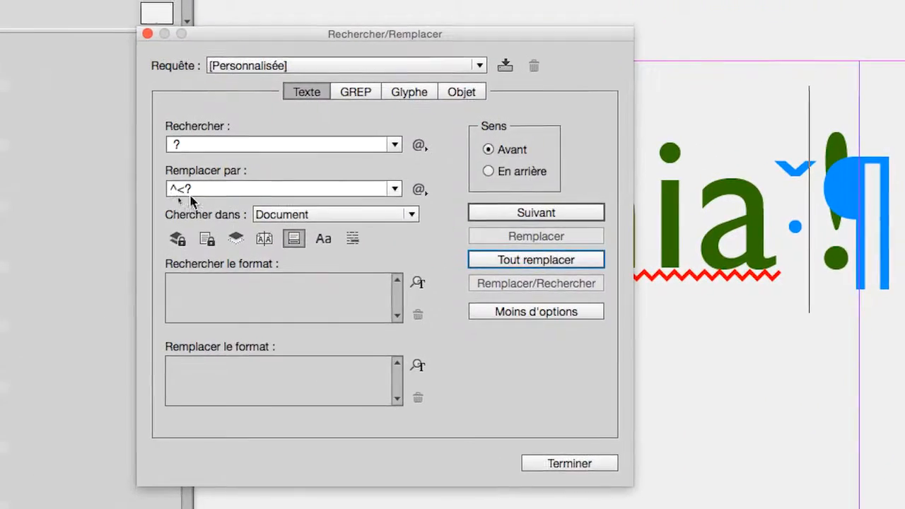
Step: Re-enter the thin space (Espace fine) before the question mark in the replacement text and close Find/Replace
left_click(178, 144)
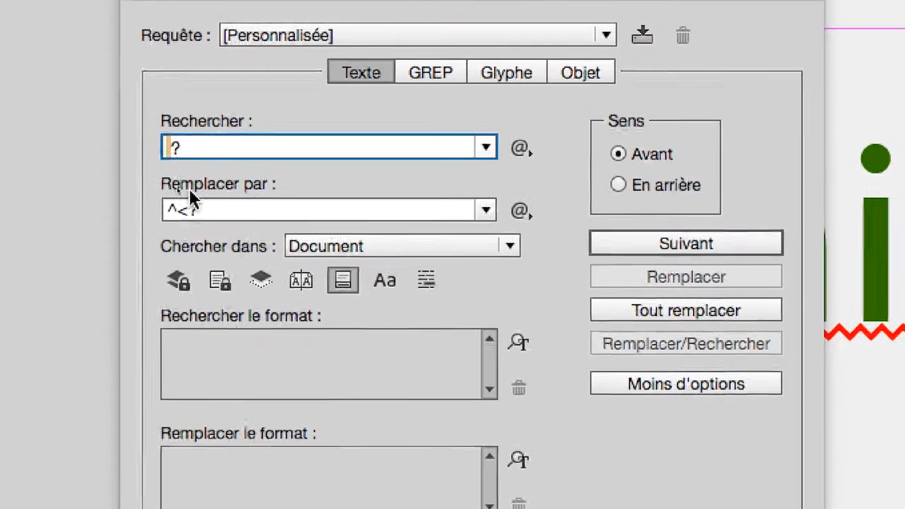
left_click(191, 200)
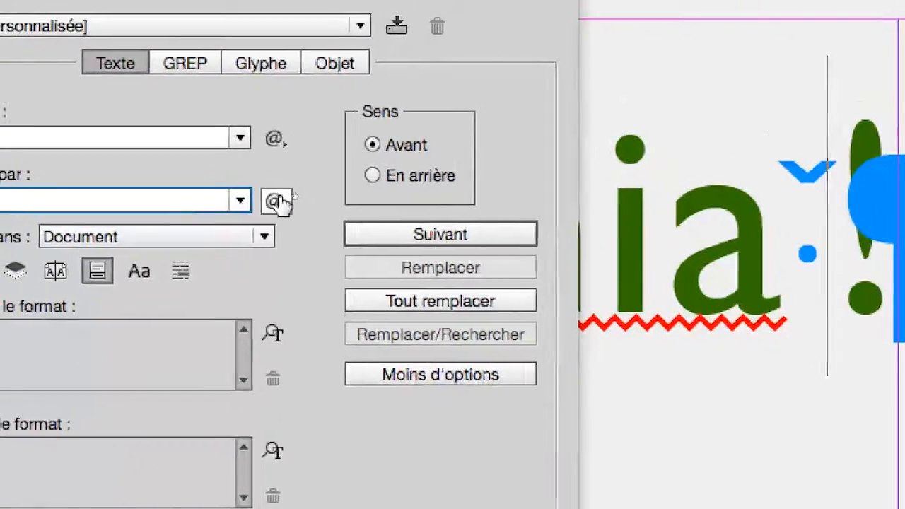
left_click(520, 201)
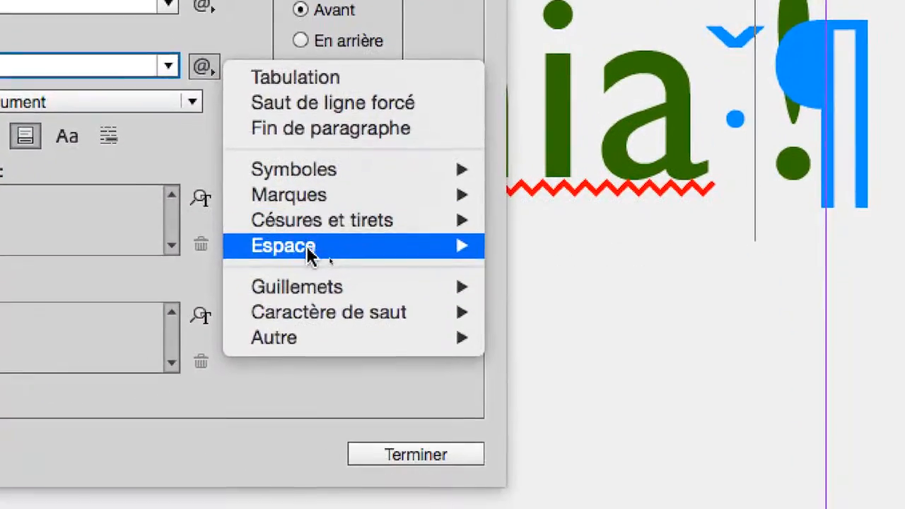
mouse_move(309, 254)
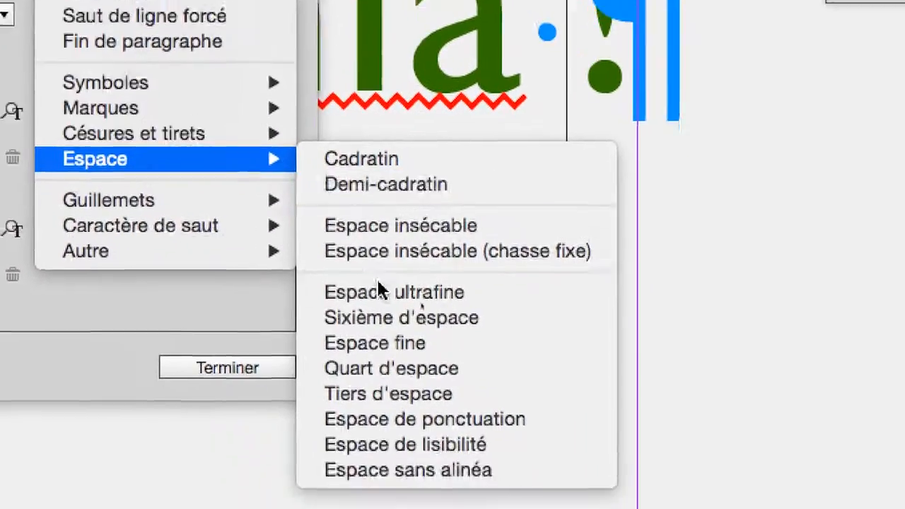
left_click(381, 307)
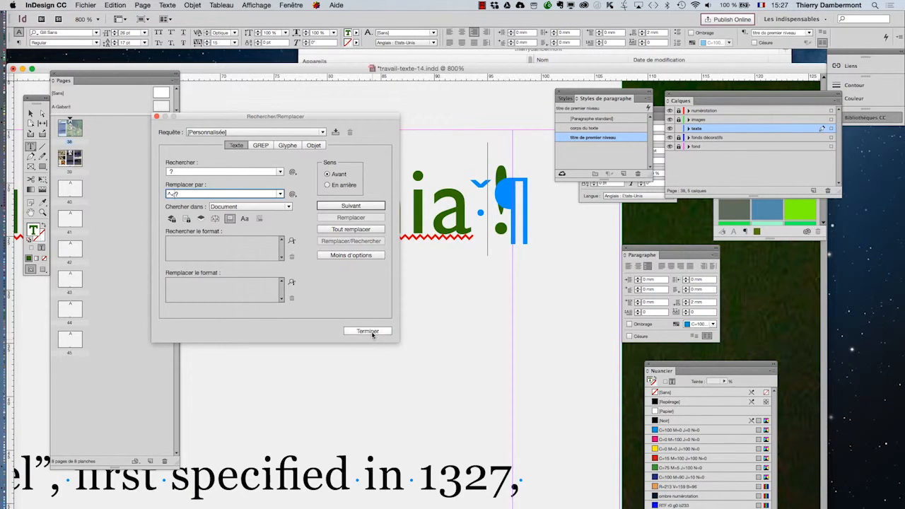
left_click(368, 332)
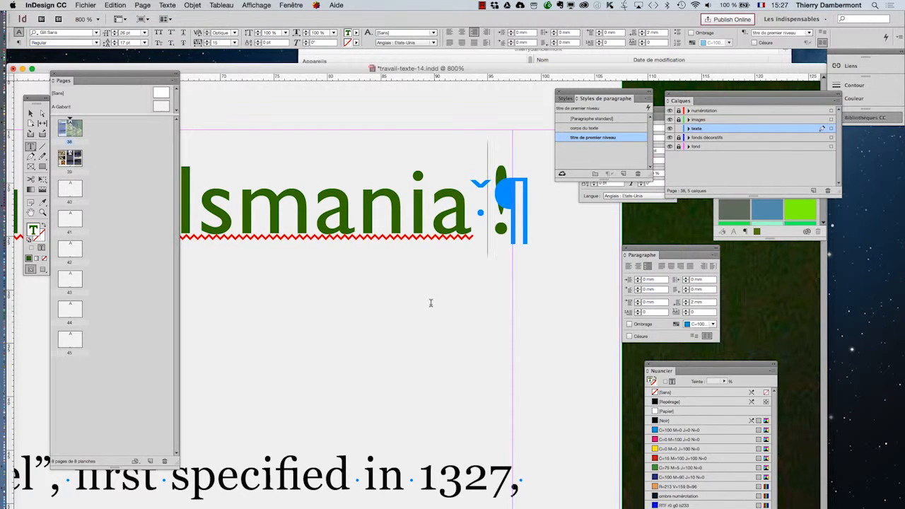
Step: Reopen Find/Replace to review the available search scopes, then close the dialog
left_click(114, 5)
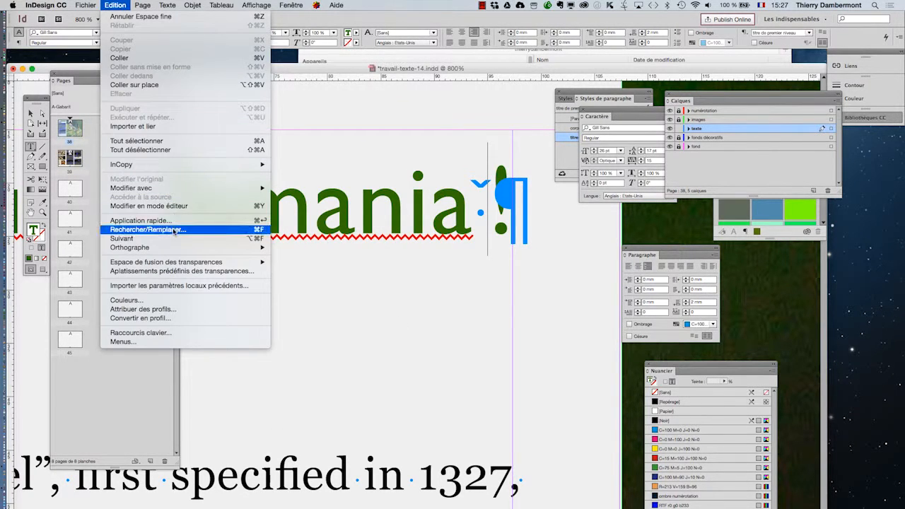
left_click(266, 230)
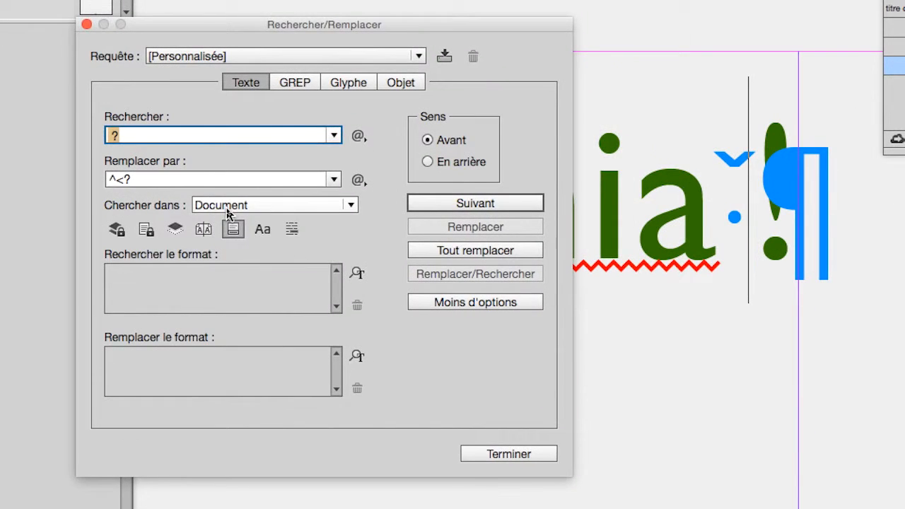
left_click(227, 205)
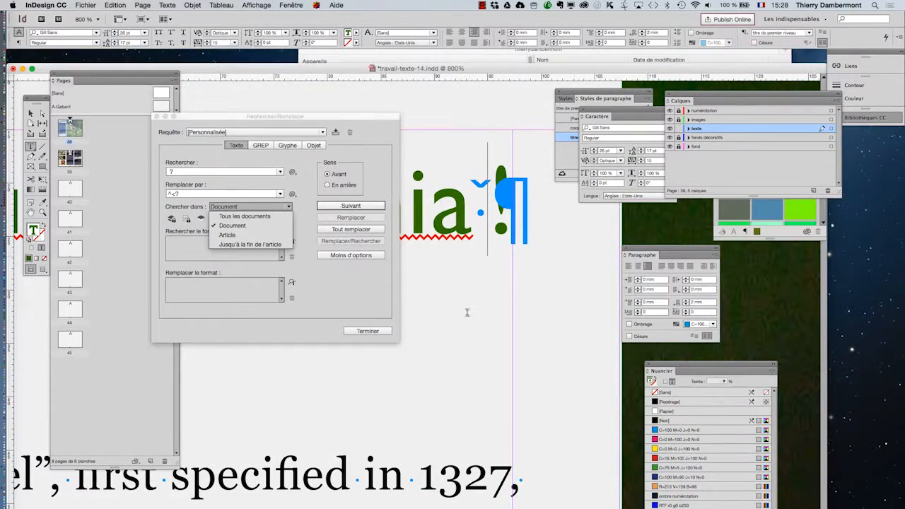
left_click(480, 432)
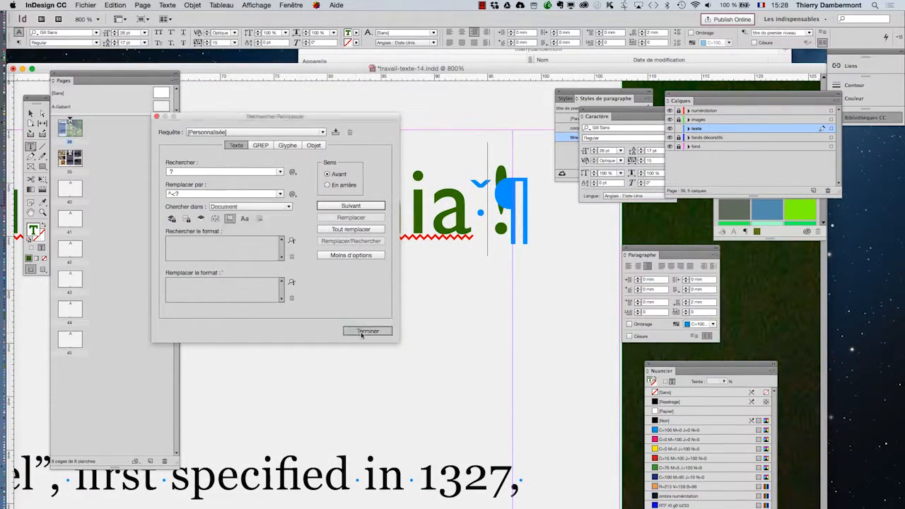
left_click(480, 432)
Step: Right-align the "Etymology" heading below the title
scroll(332, 257, "down", 2)
left_click_drag(283, 246, 440, 239)
scroll(376, 251, "down", 1)
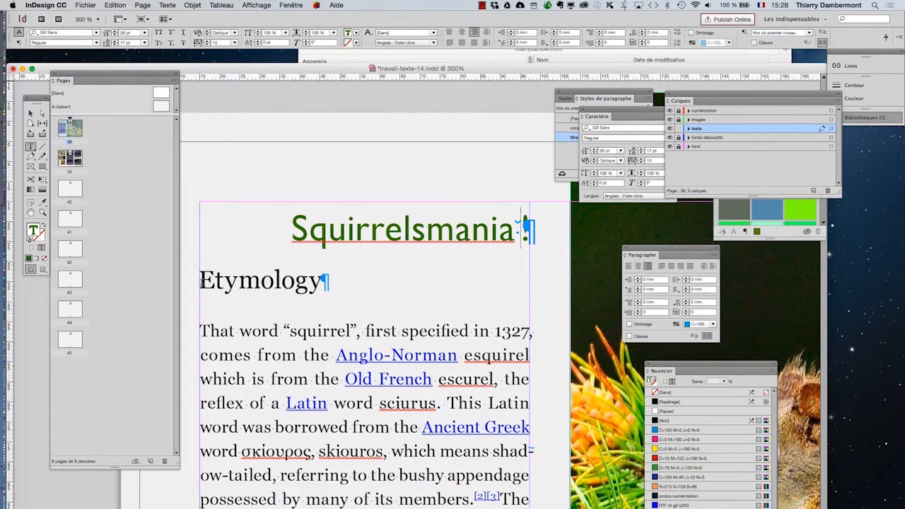
left_click_drag(199, 280, 353, 285)
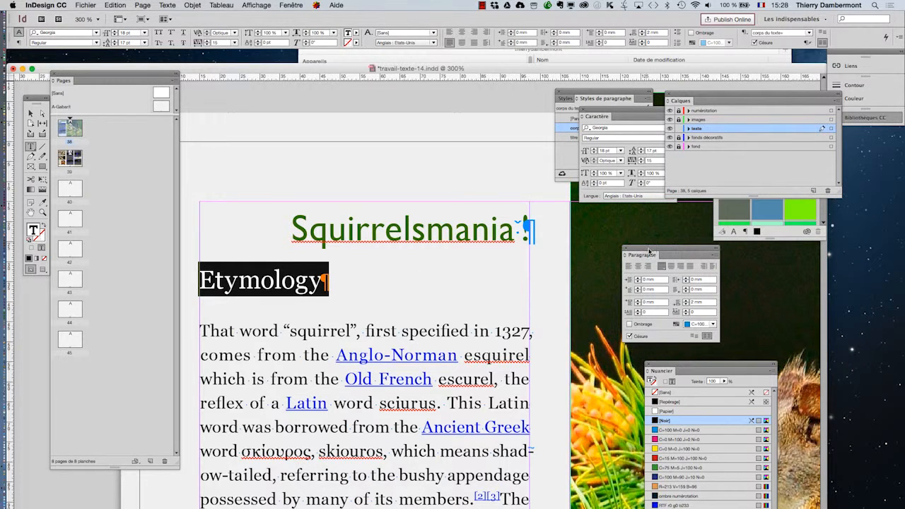
left_click_drag(649, 250, 405, 277)
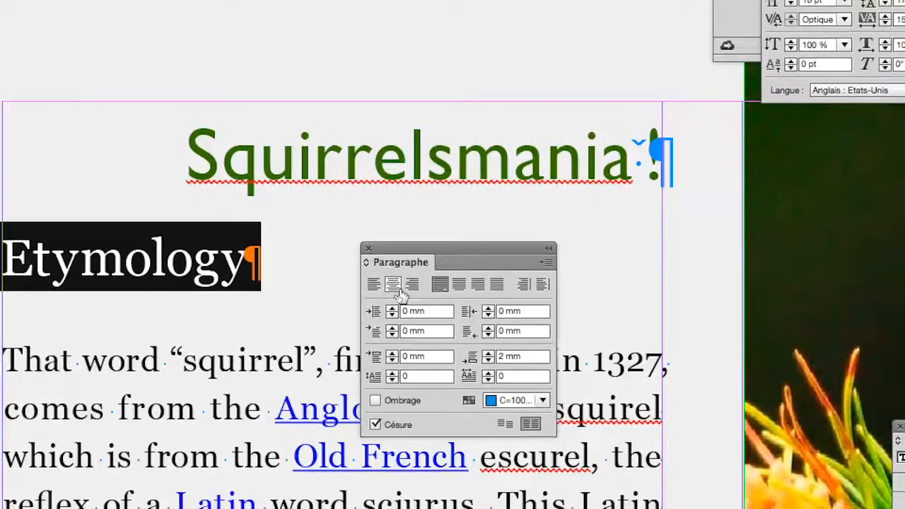
left_click(406, 290)
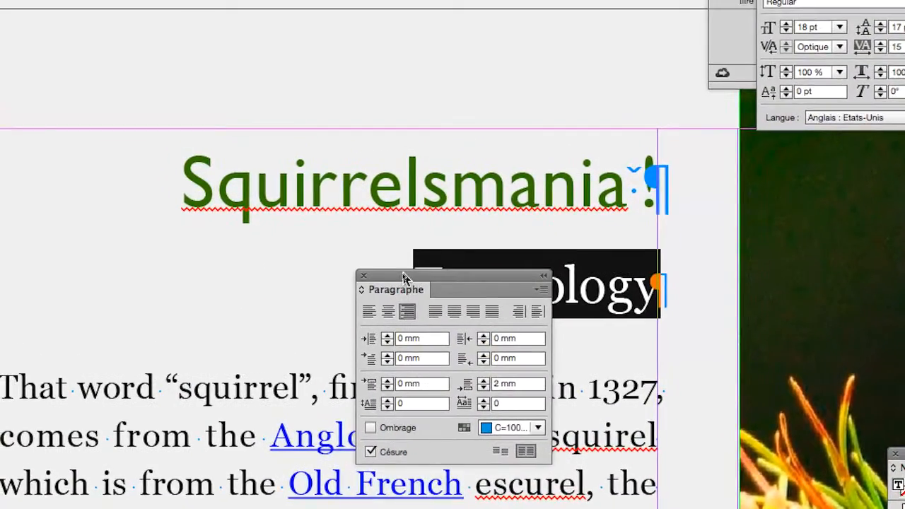
Step: Turn off hyphenation (Césure) for the "Etymology" heading and move the paragraph settings clear of the heading
left_click_drag(403, 249, 166, 209)
left_click_drag(322, 264, 286, 269)
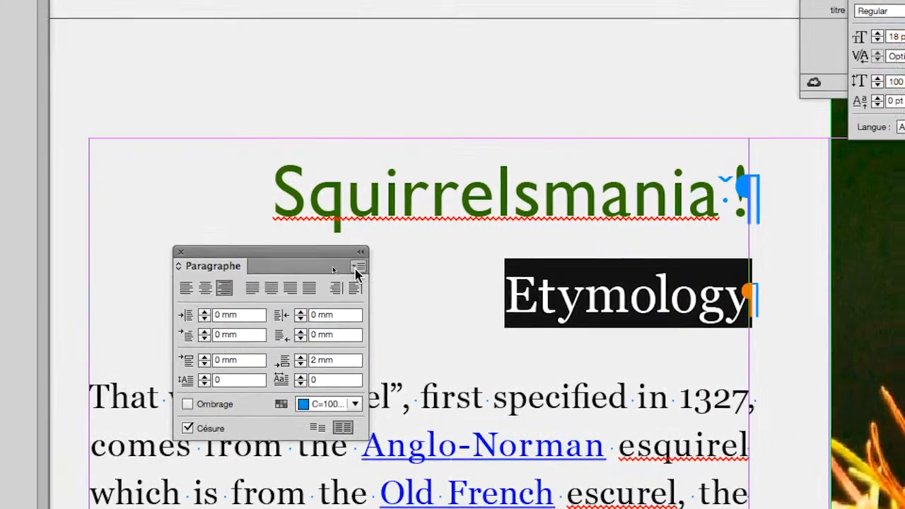
left_click(447, 251)
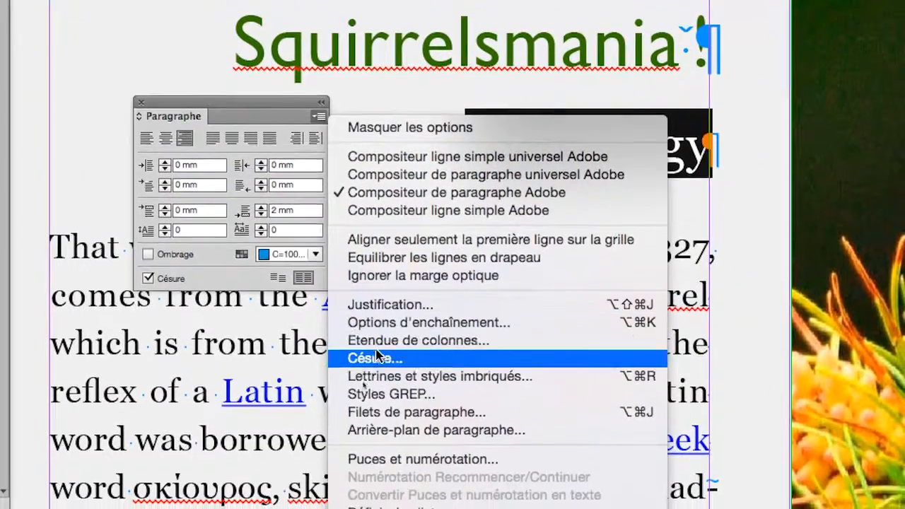
left_click(414, 507)
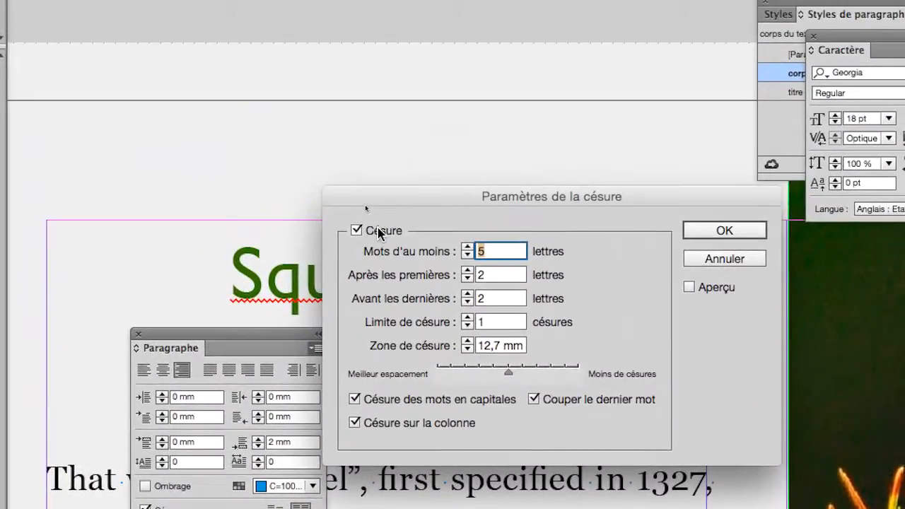
left_click(377, 34)
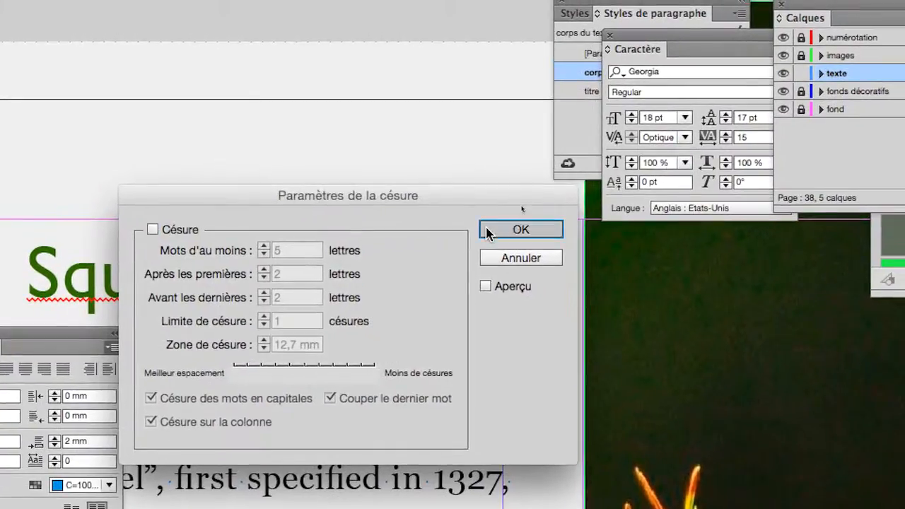
left_click(545, 225)
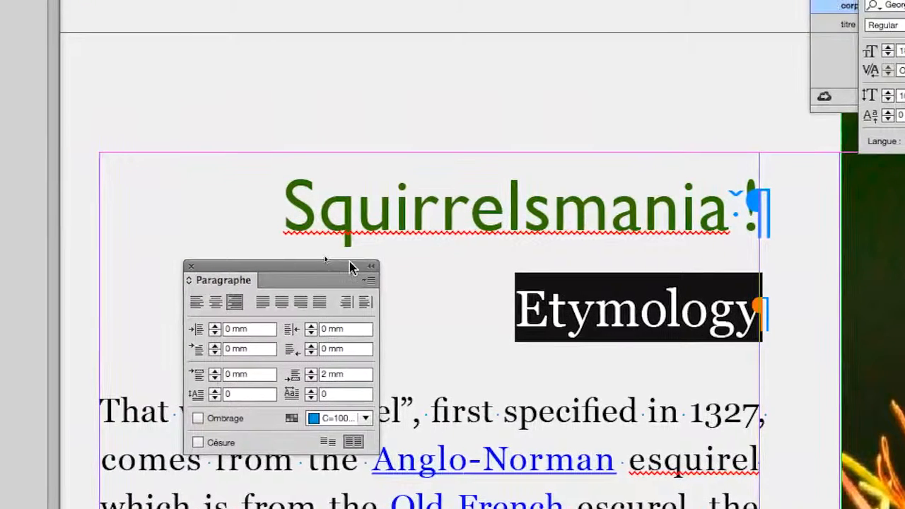
left_click_drag(153, 226, 159, 294)
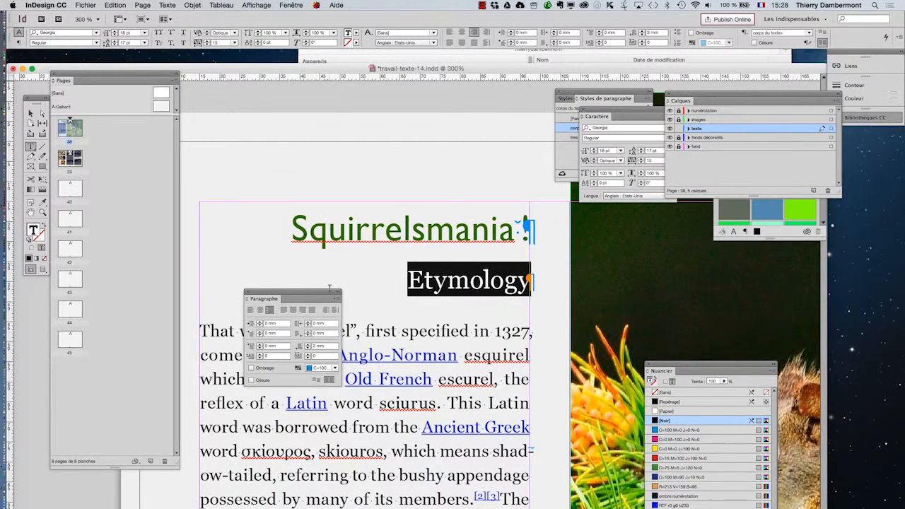
Step: Enable a rule above (Filet au-dessus) in the "Etymology" heading's paragraph rules, with the preview turned on
left_click_drag(329, 292, 296, 106)
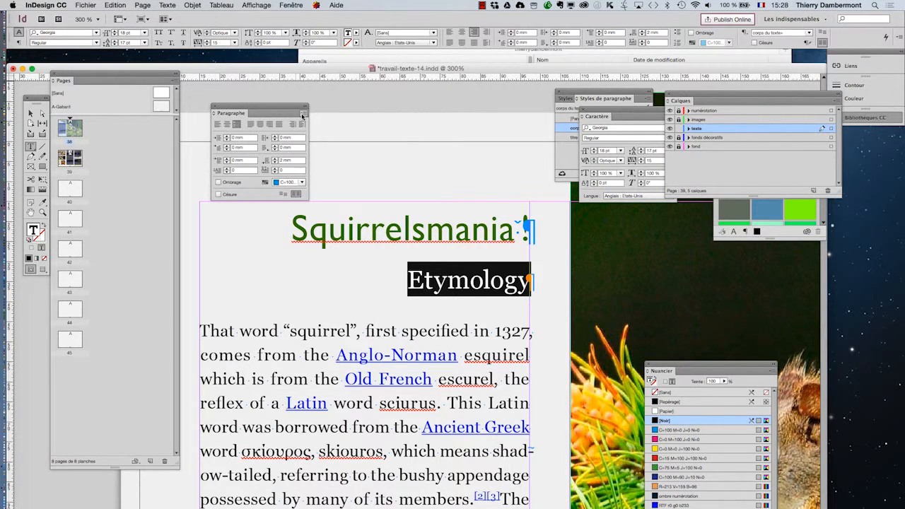
left_click(303, 115)
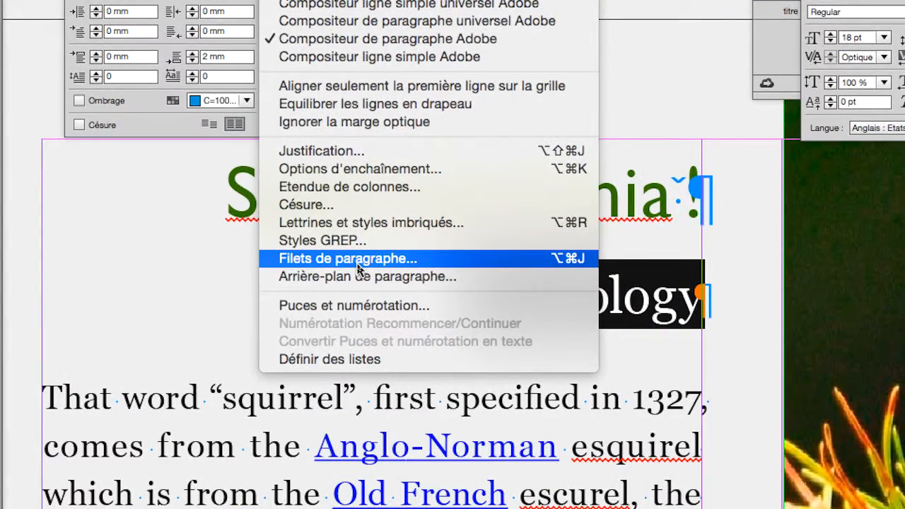
left_click(358, 263)
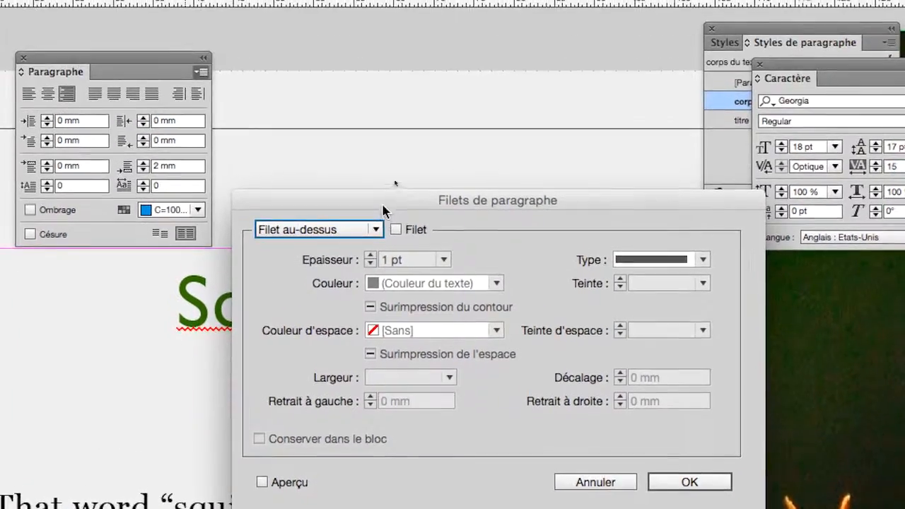
left_click_drag(425, 97, 246, 176)
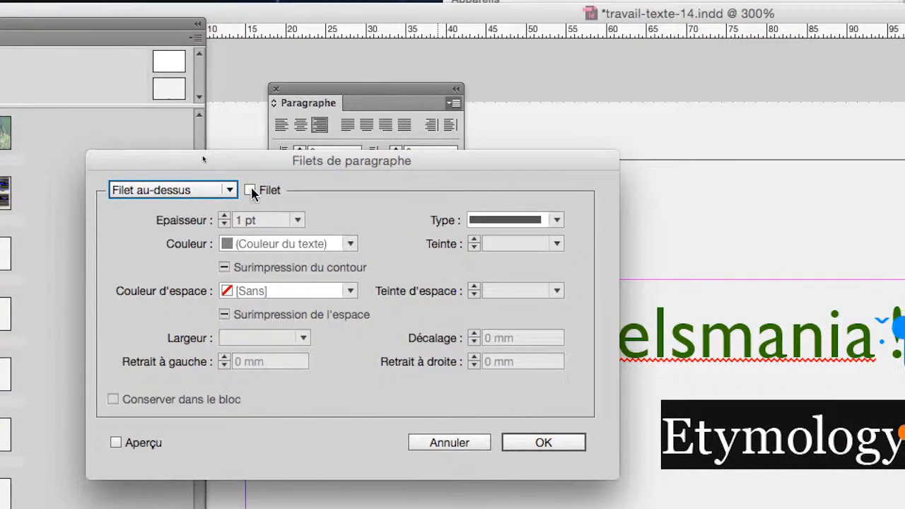
left_click(251, 190)
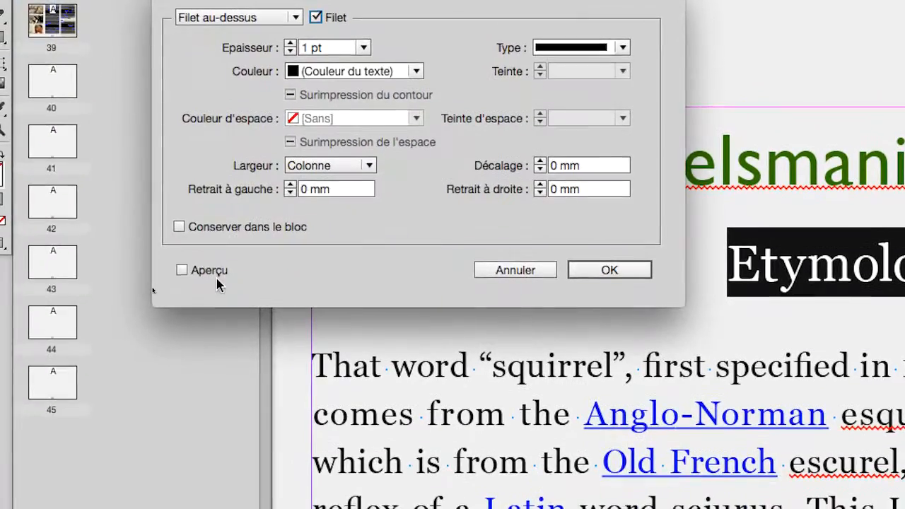
left_click(156, 440)
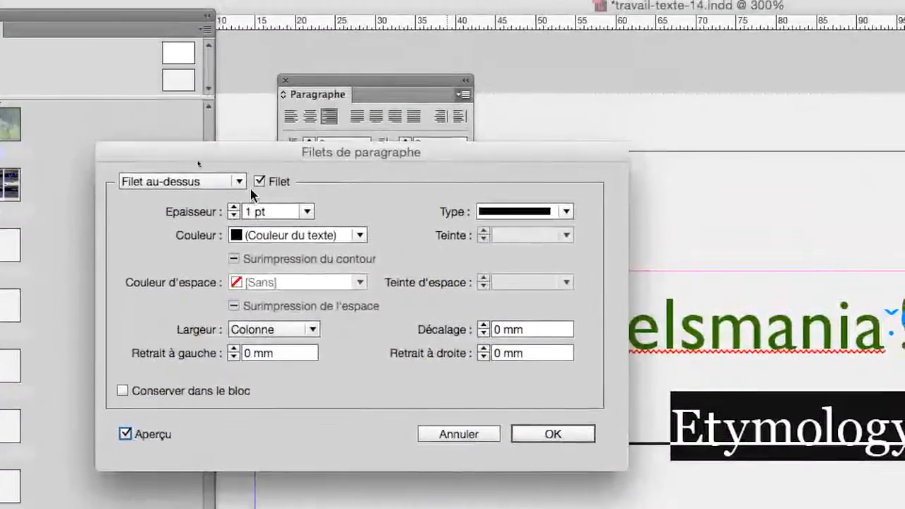
left_click(253, 188)
left_click(253, 188)
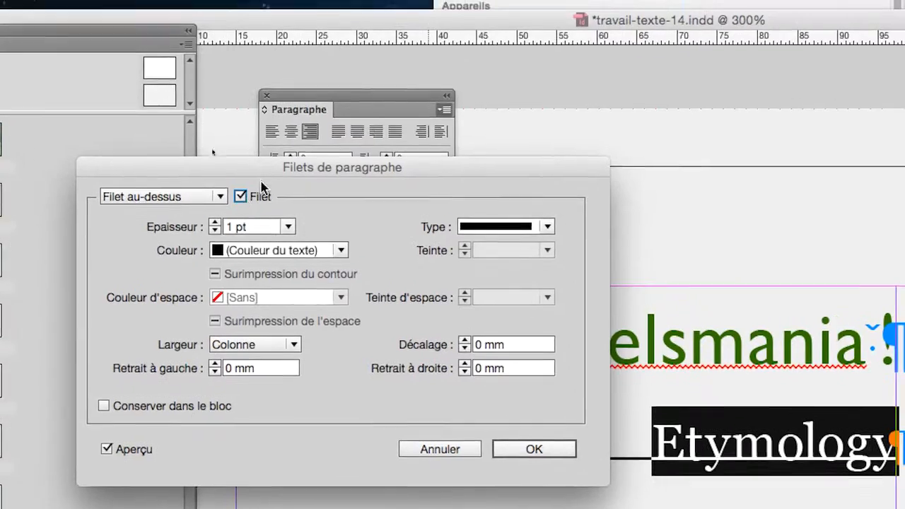
Step: Set the colour of the rule above the "Etymology" heading to C=100 M=0 J=0 N=0
left_click_drag(292, 175, 237, 158)
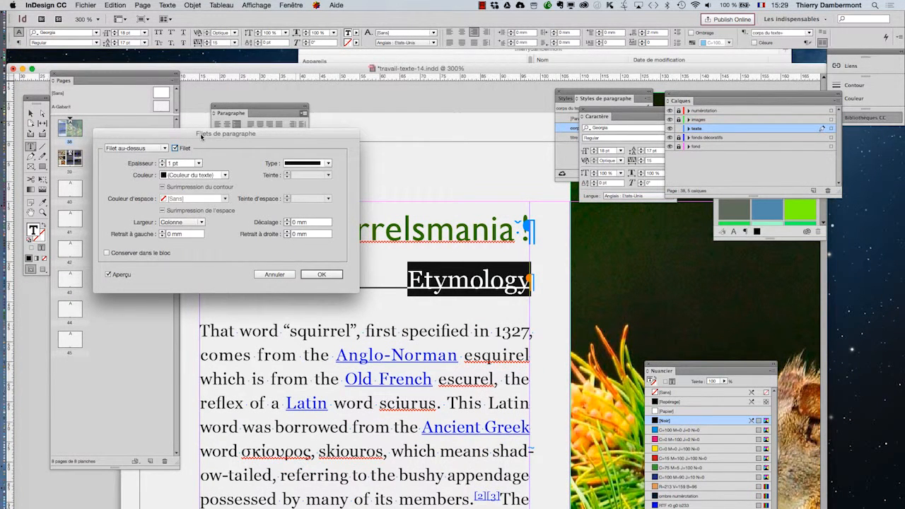
left_click_drag(202, 136, 465, 53)
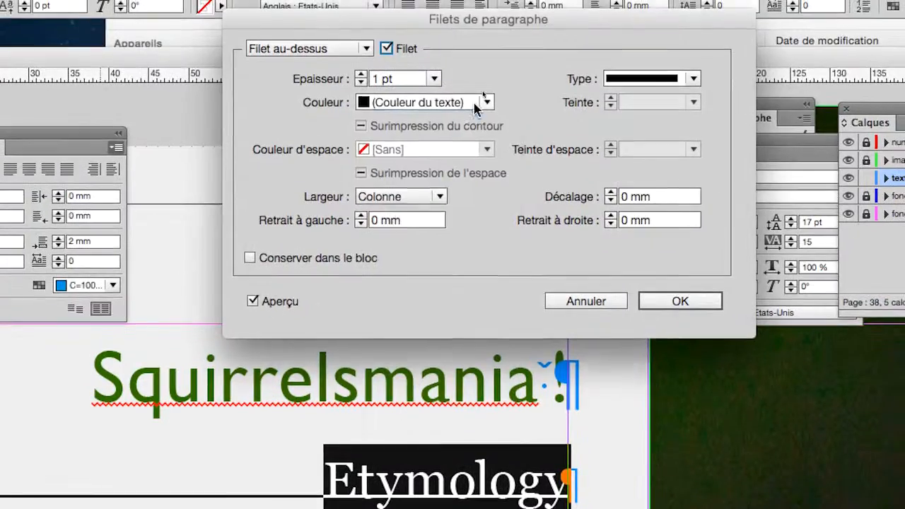
left_click(473, 101)
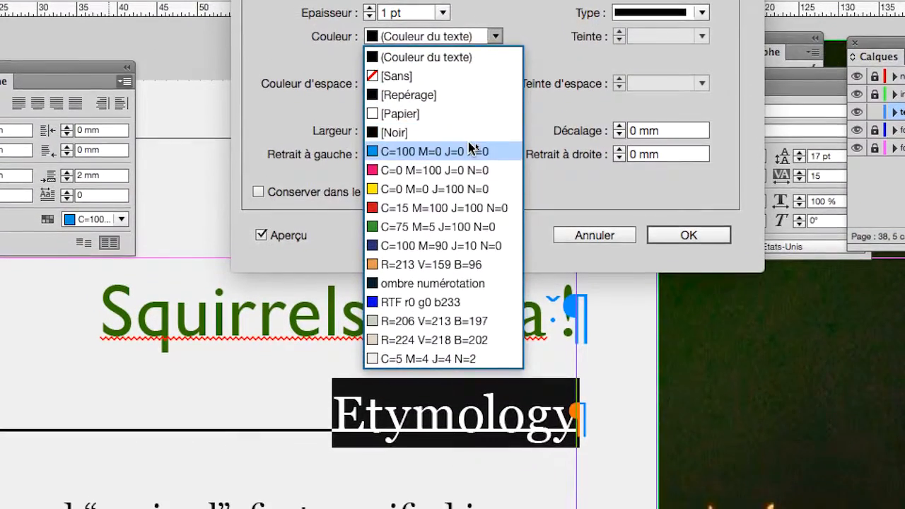
left_click(471, 149)
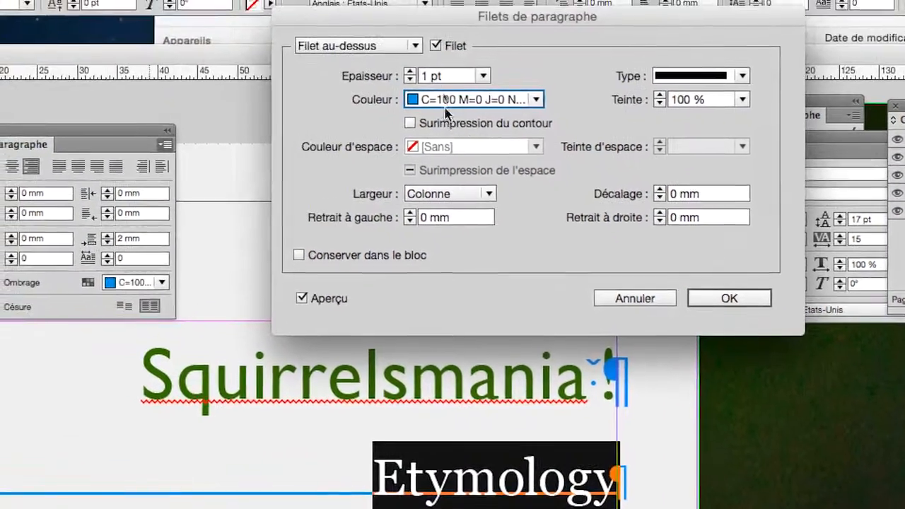
left_click(405, 34)
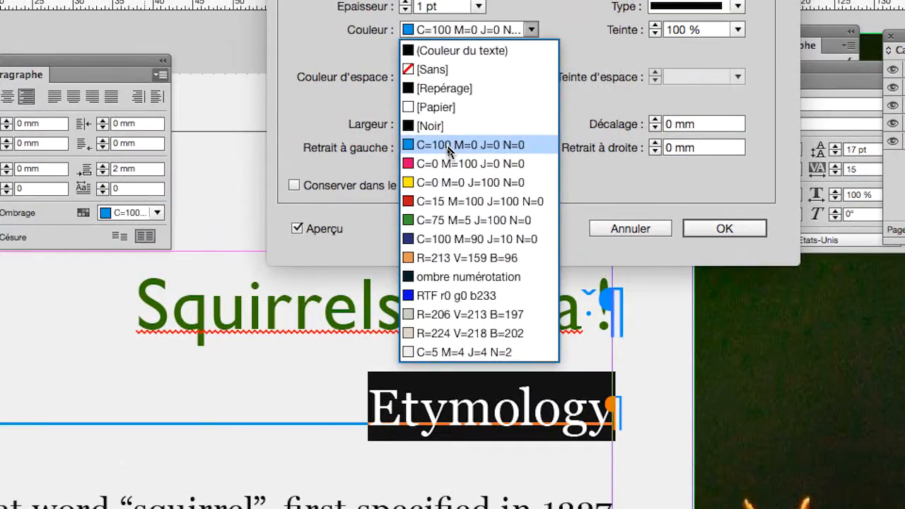
left_click(448, 146)
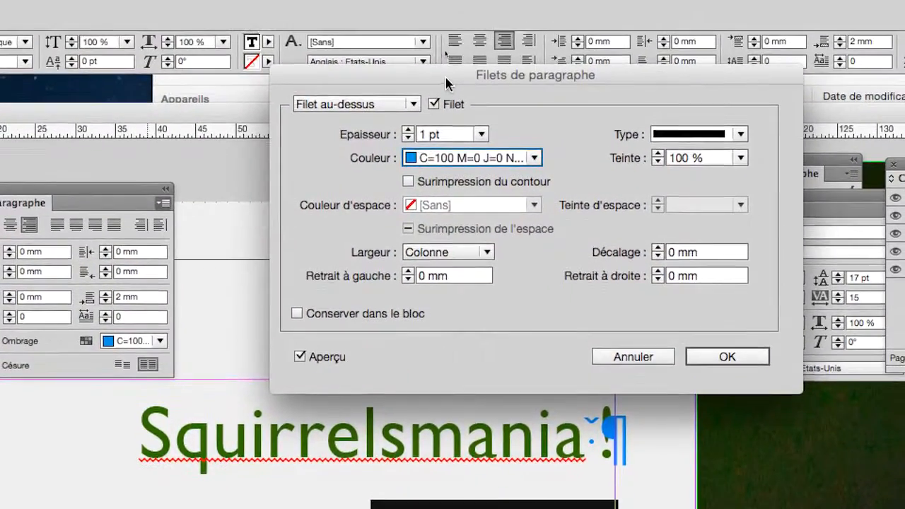
Step: Set the thickness (Epaisseur) of the heading's rule above to 23 pt, keeping the heading in view
left_click_drag(434, 31, 670, 308)
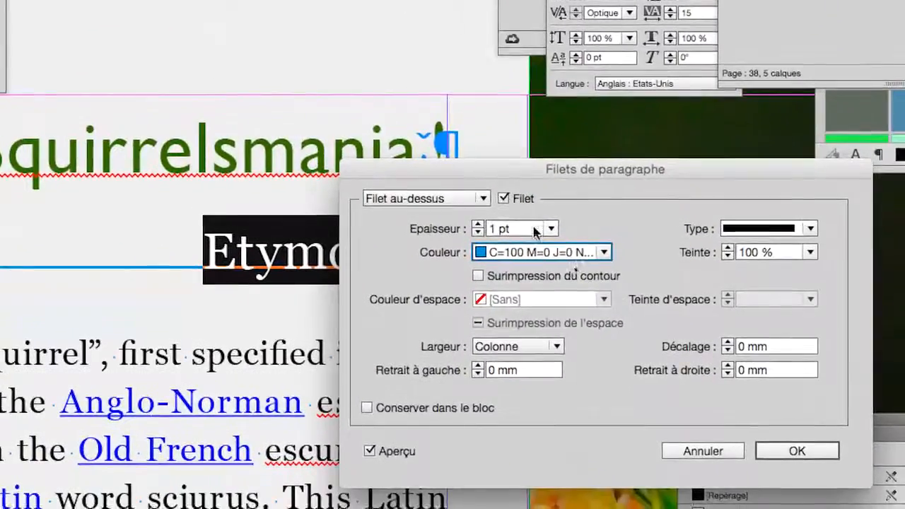
left_click(556, 223)
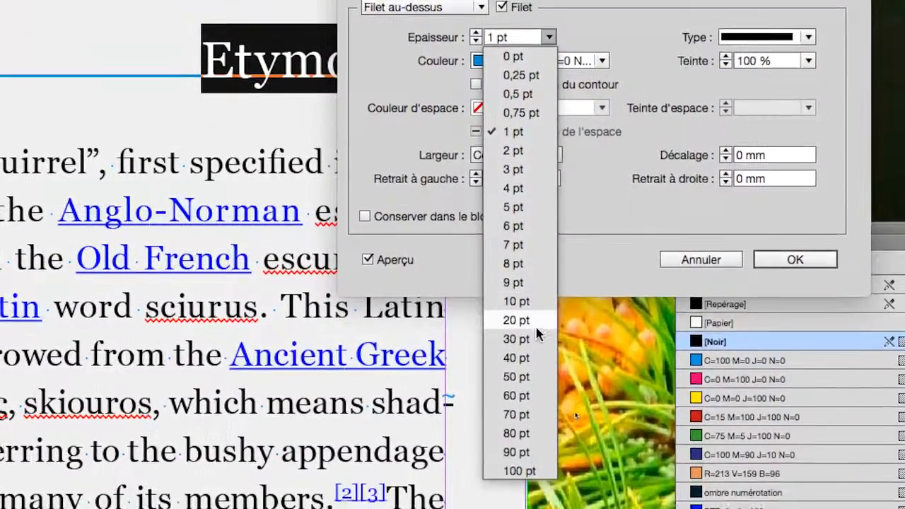
left_click(535, 452)
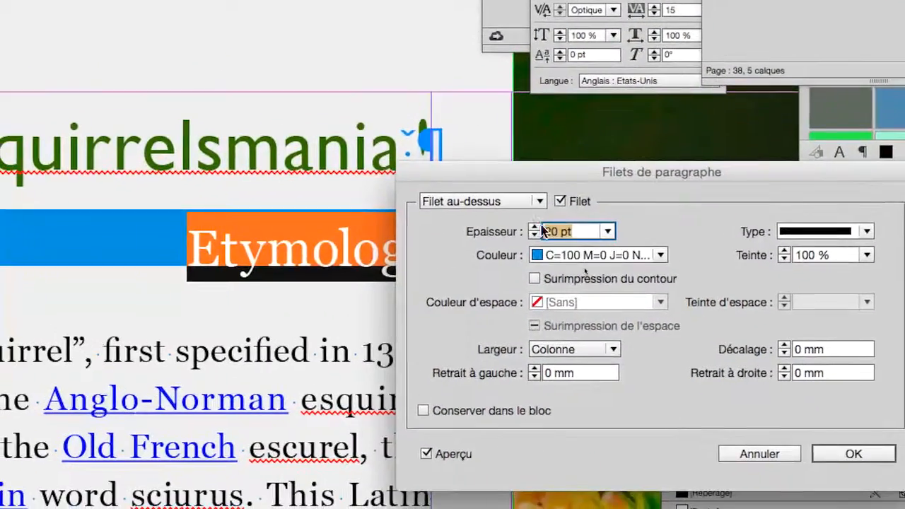
left_click(501, 262)
double_click(501, 261)
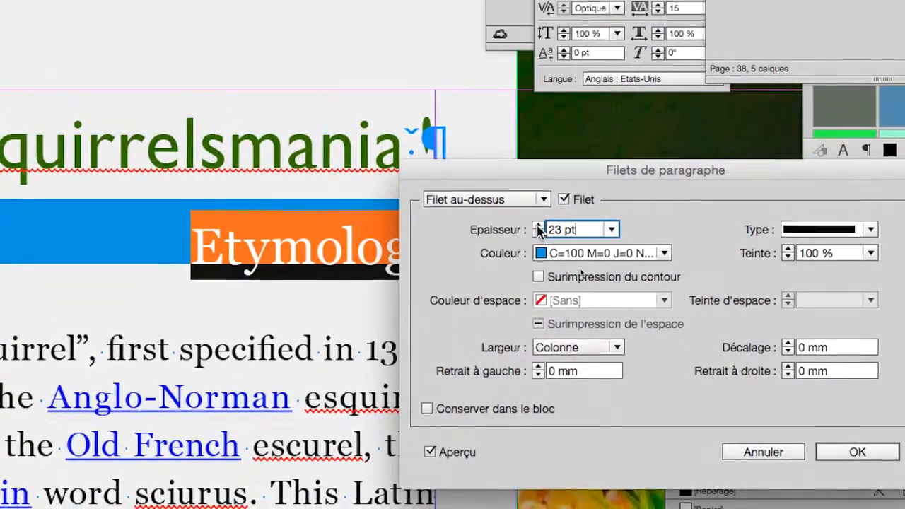
left_click(538, 236)
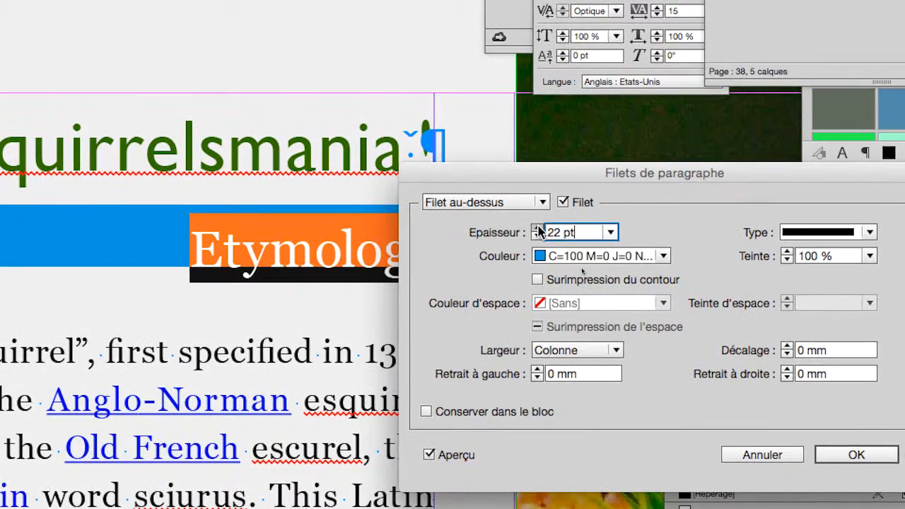
left_click(539, 225)
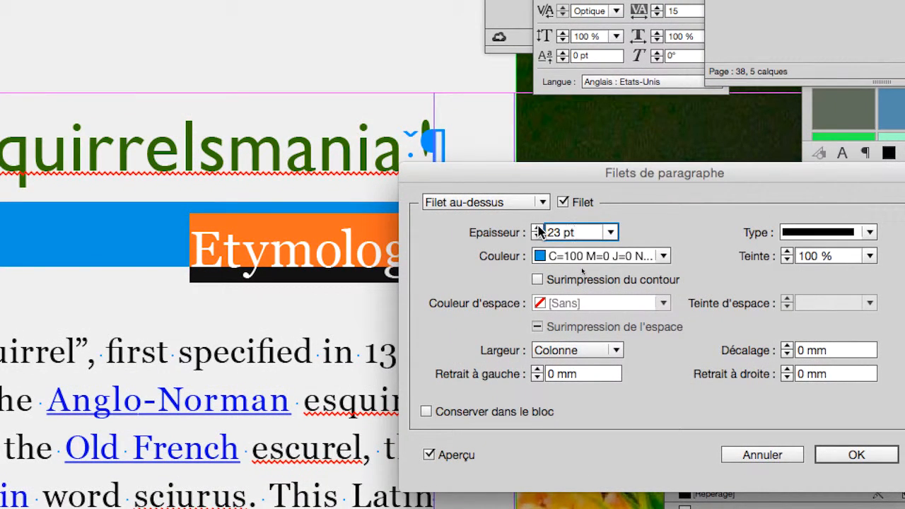
Step: Offset (Décalage) the heading's rule by -2 mm, apply the paragraph rule settings, and switch to the Selection tool
left_click_drag(505, 174, 549, 194)
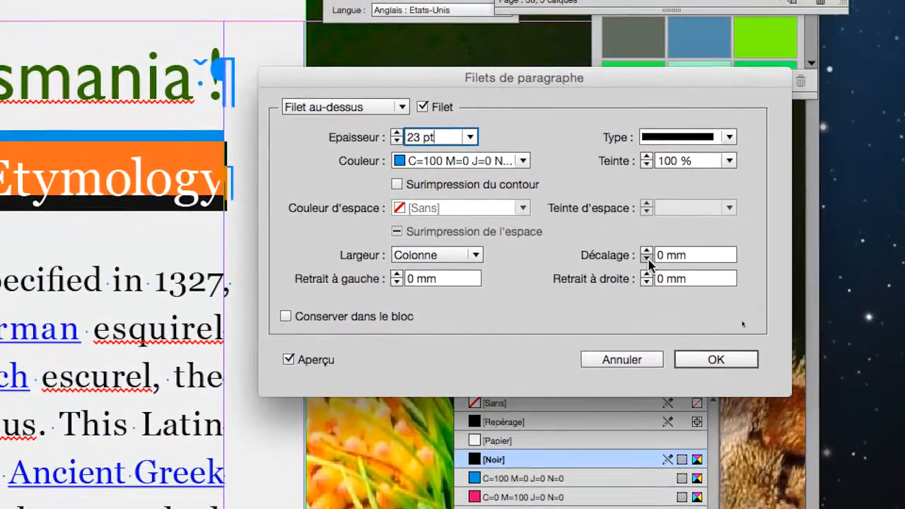
left_click(669, 250)
left_click(647, 259)
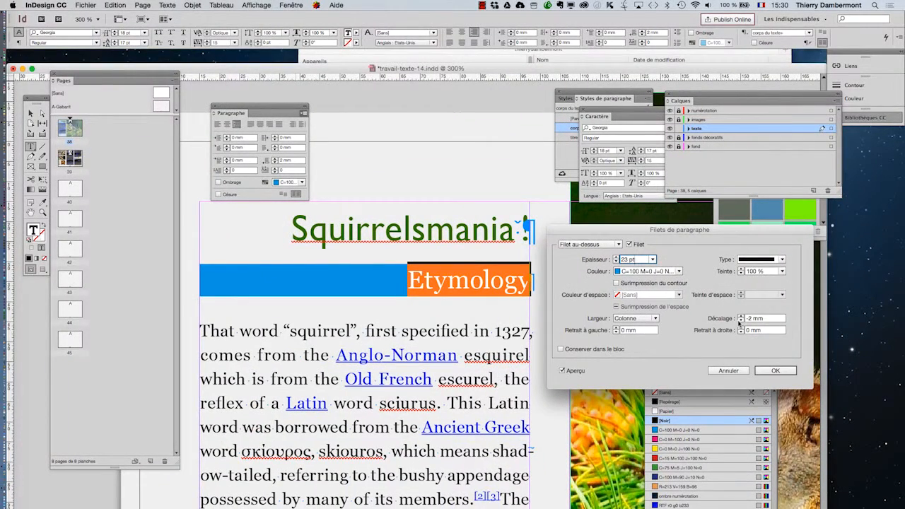
left_click(775, 371)
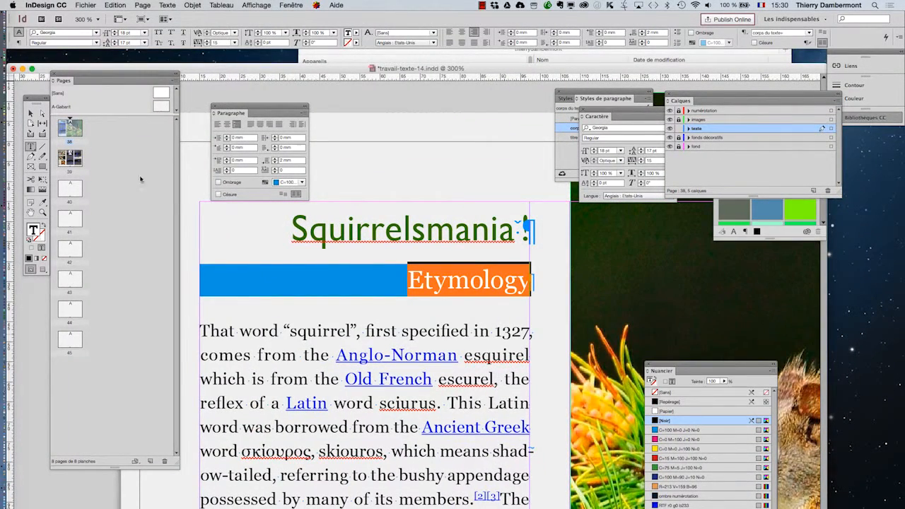
left_click(30, 113)
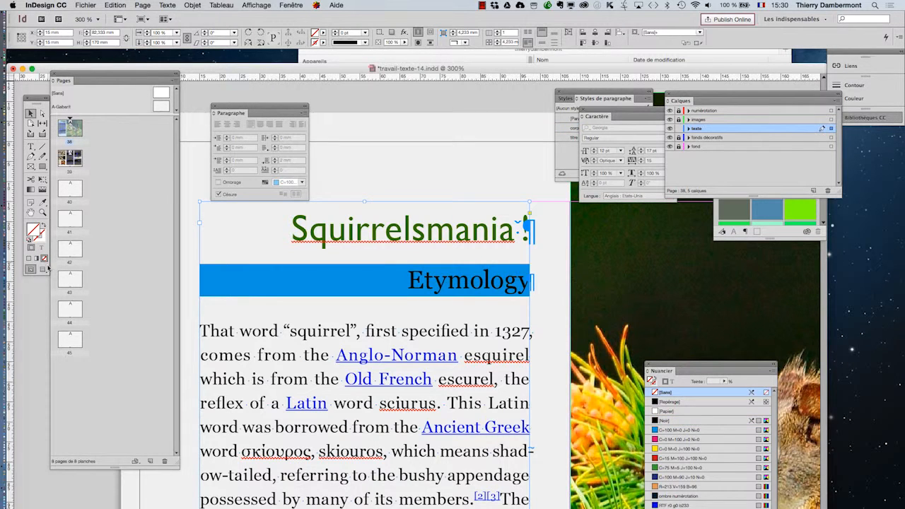